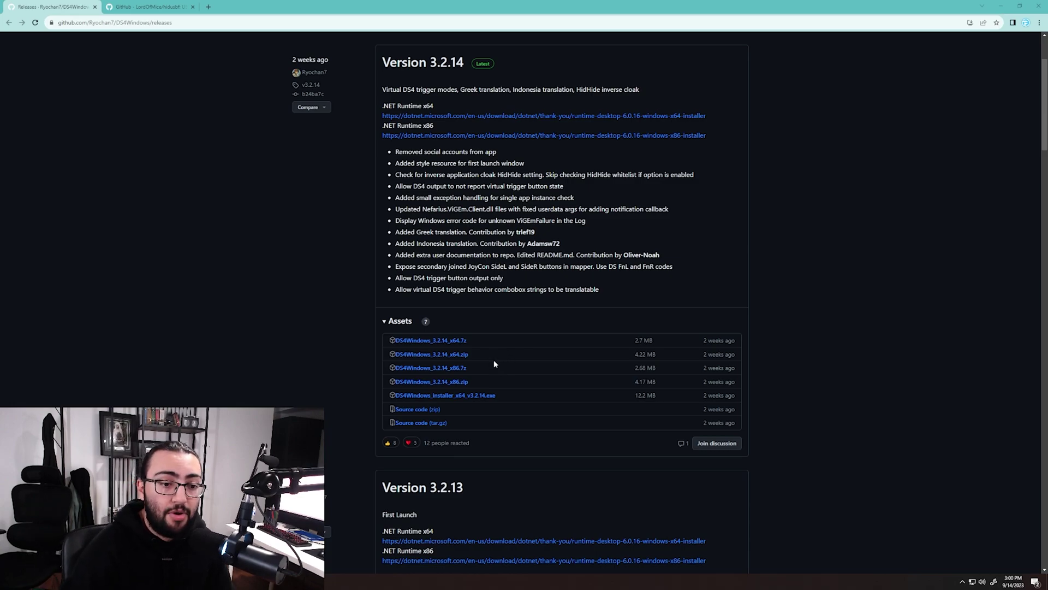
Step: Highlight the DS4Windows_3.2.14_x64.zip asset, then switch to the hidusbf repository tab
{"action": "left_click_drag", "start_coordinate": [422, 356], "coordinate": [380, 359]}
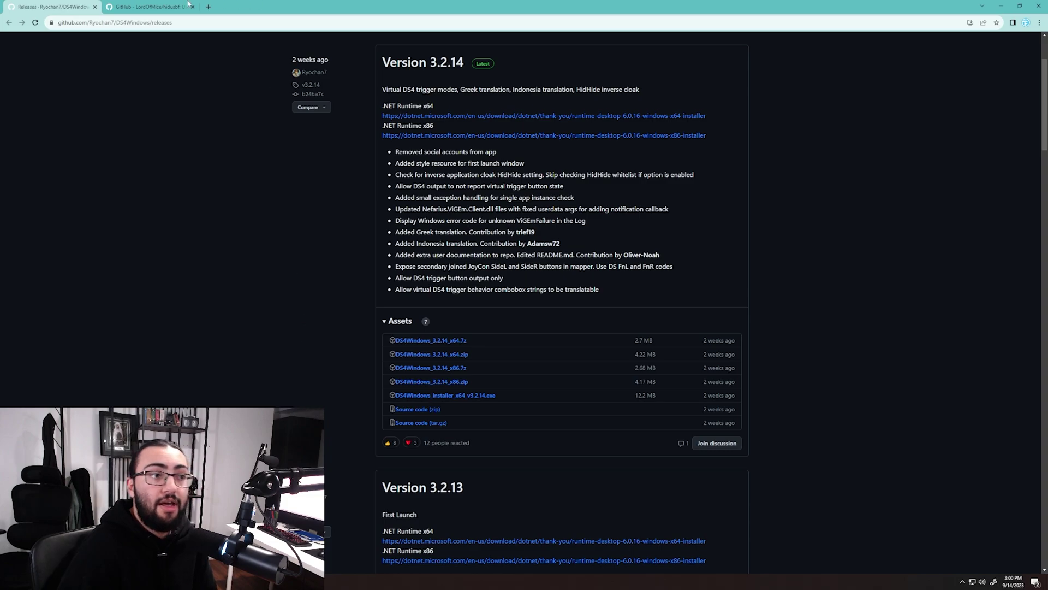
{"action": "left_click", "coordinate": [189, 6]}
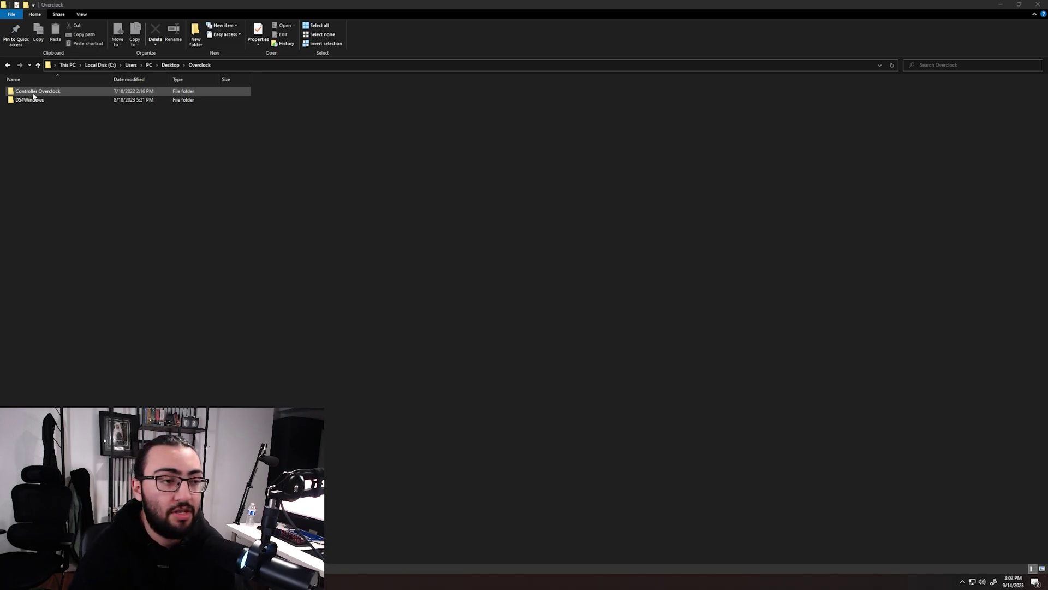
Step: Go into Controller Overclock > DRIVER and run Setup.exe to bring up USB Devices Rate Setup
{"action": "double_click", "coordinate": [33, 92]}
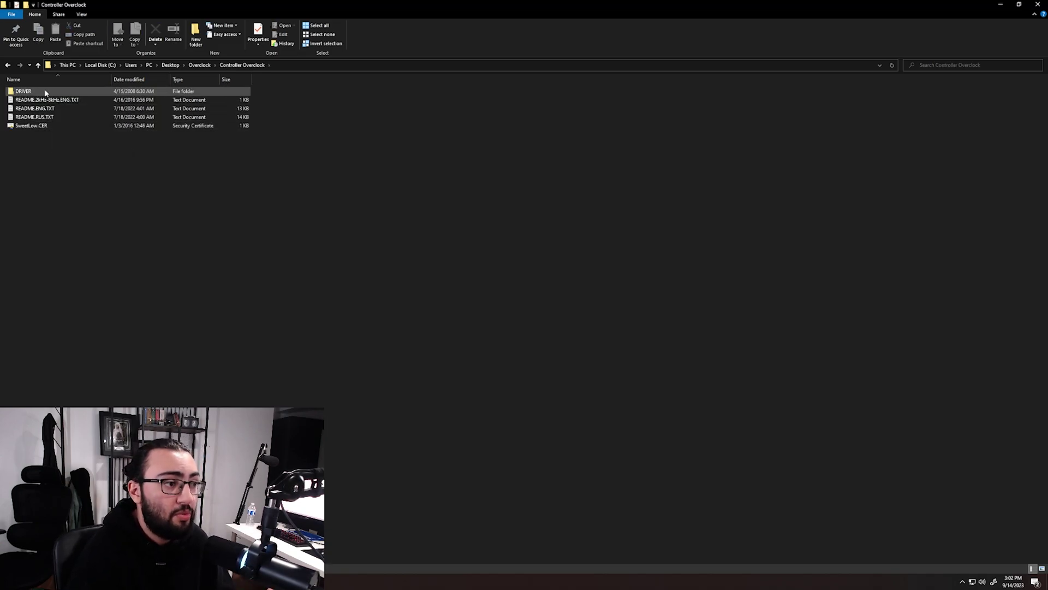
{"action": "double_click", "coordinate": [87, 93]}
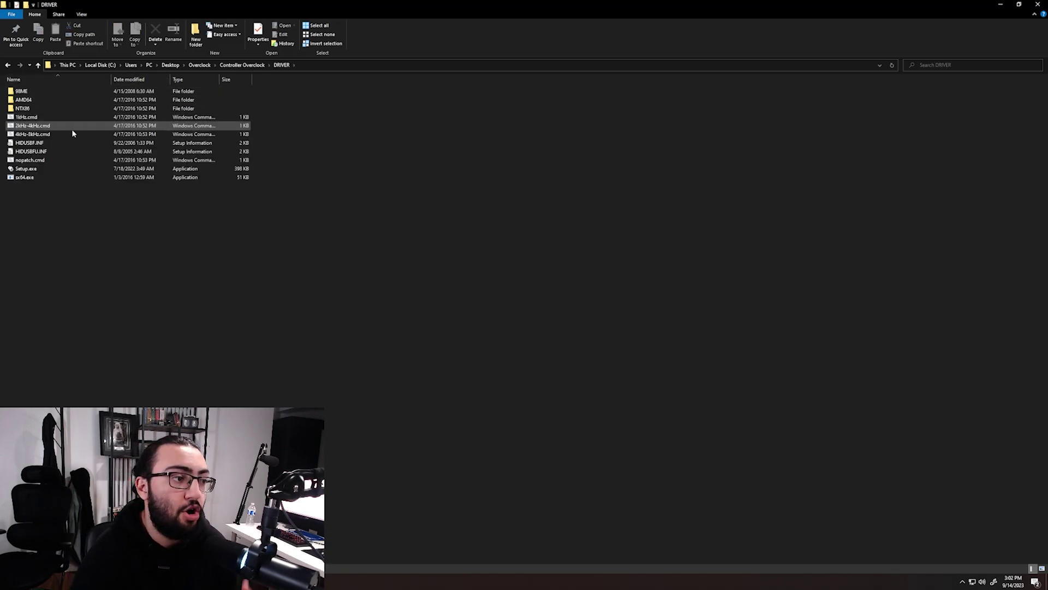
{"action": "double_click", "coordinate": [38, 169]}
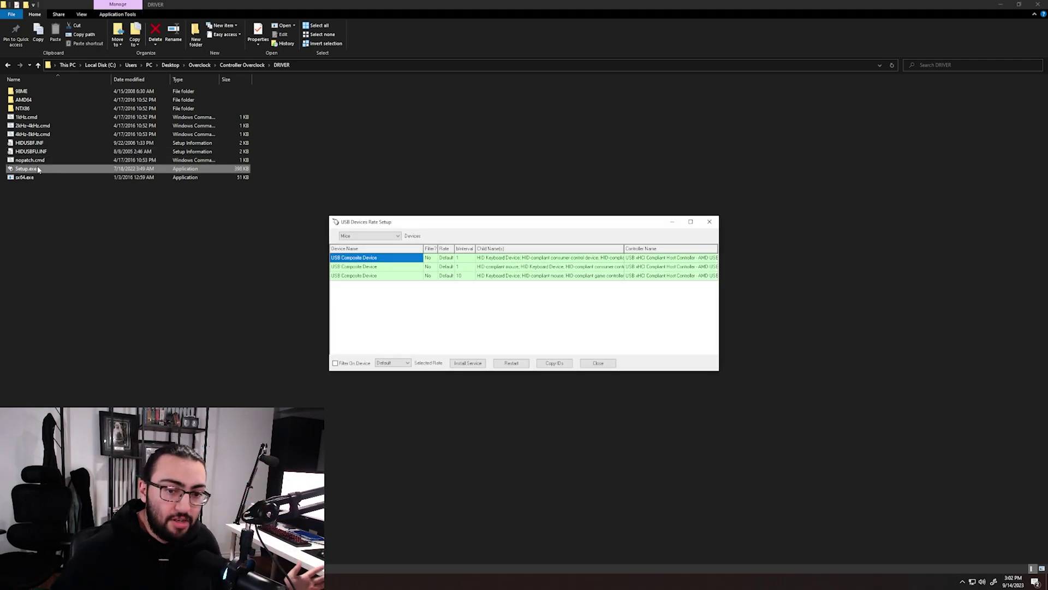
Step: Show all USB devices and set the Wireless Controller's entry to filter on at rate 1000
{"action": "left_click", "coordinate": [399, 236]}
{"action": "left_click", "coordinate": [363, 254]}
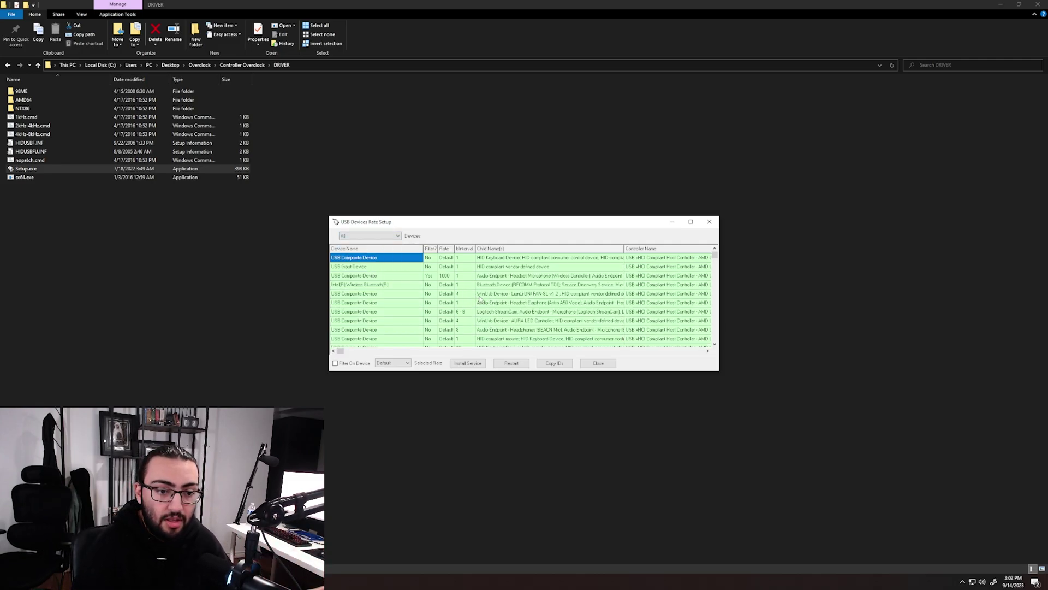
{"action": "left_click", "coordinate": [522, 294]}
{"action": "left_click", "coordinate": [500, 276]}
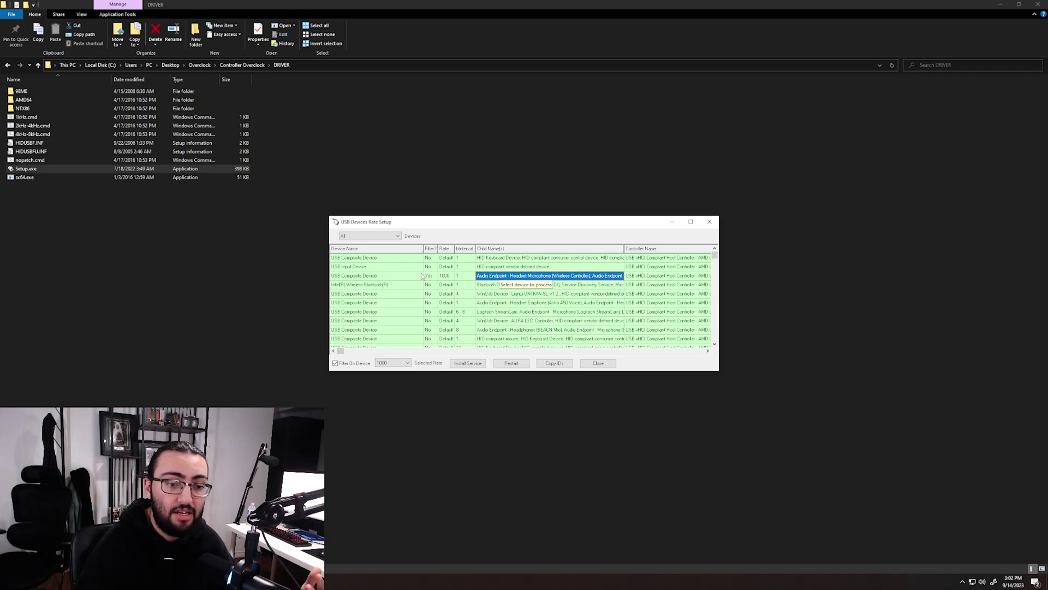
{"action": "left_click", "coordinate": [395, 277]}
{"action": "left_click", "coordinate": [571, 277]}
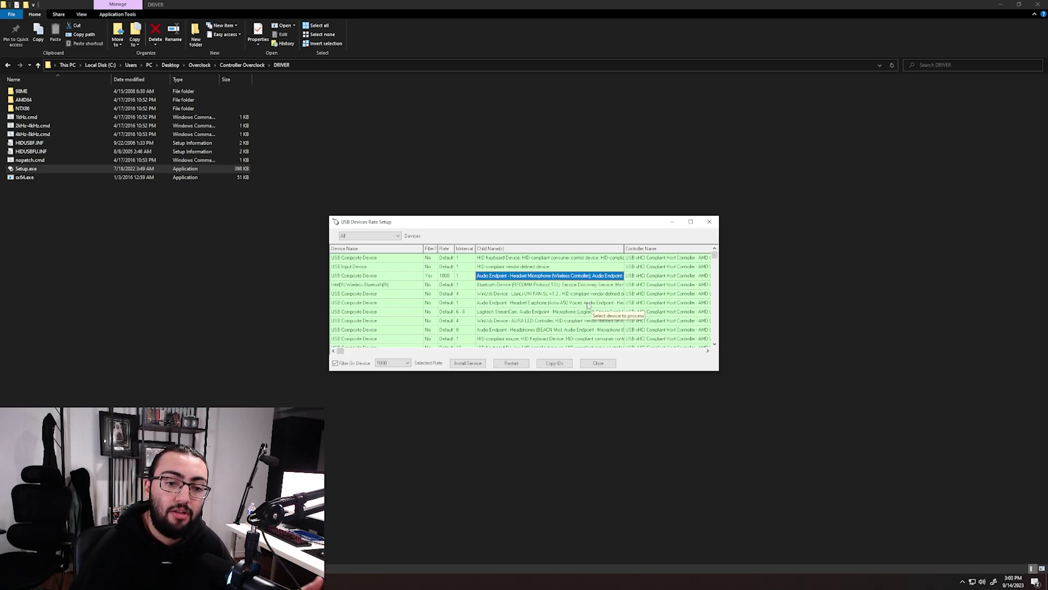
Step: Re-toggle the controller's filter, reselect rate 1000 and install the HIDUSBF service
{"action": "left_click", "coordinate": [345, 364]}
{"action": "left_click", "coordinate": [392, 364]}
{"action": "left_click", "coordinate": [393, 370]}
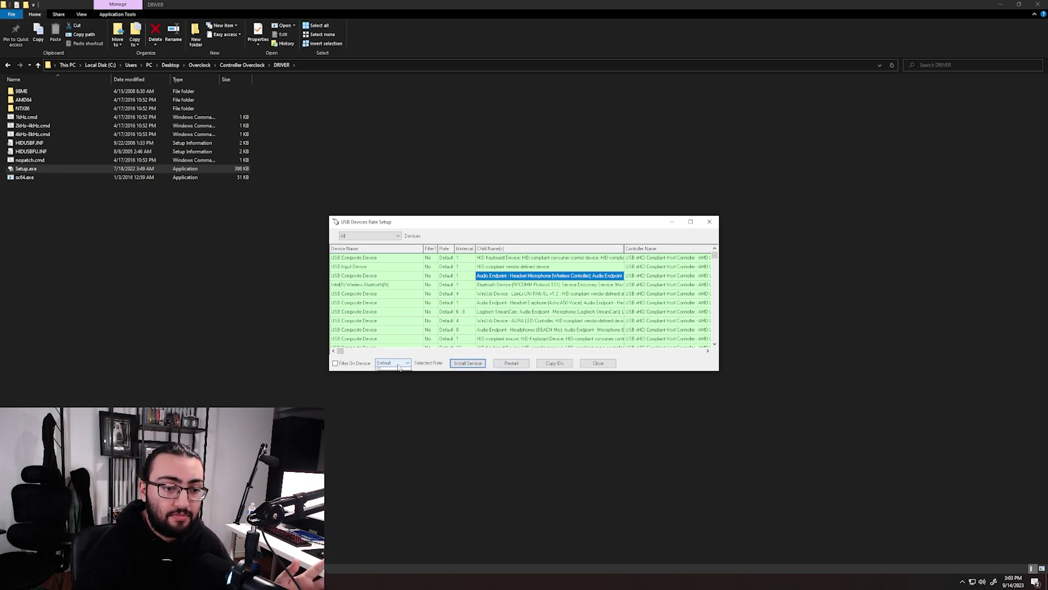
{"action": "left_click", "coordinate": [399, 365]}
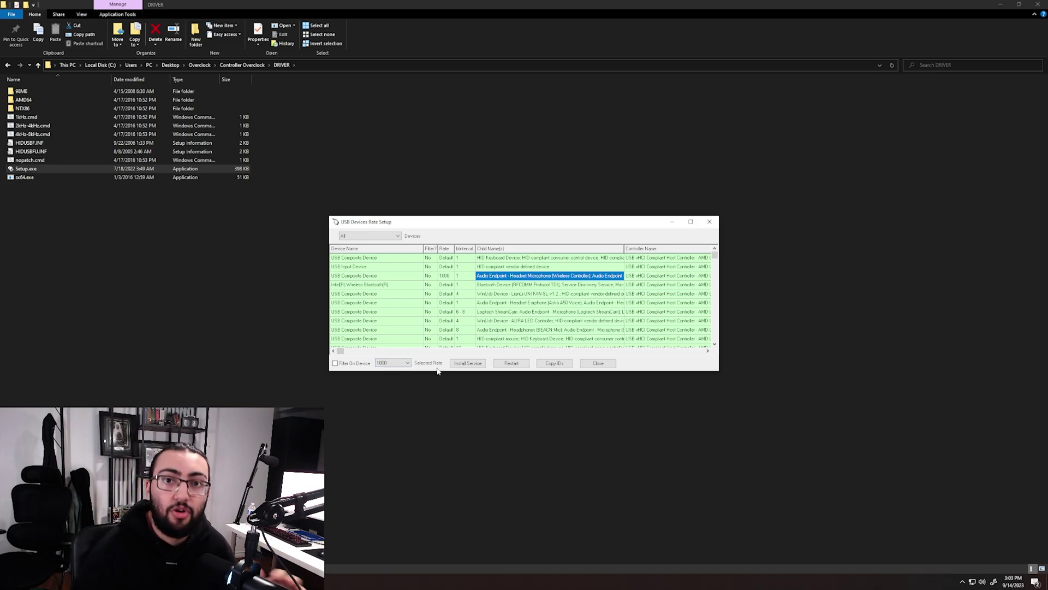
{"action": "left_click", "coordinate": [474, 364]}
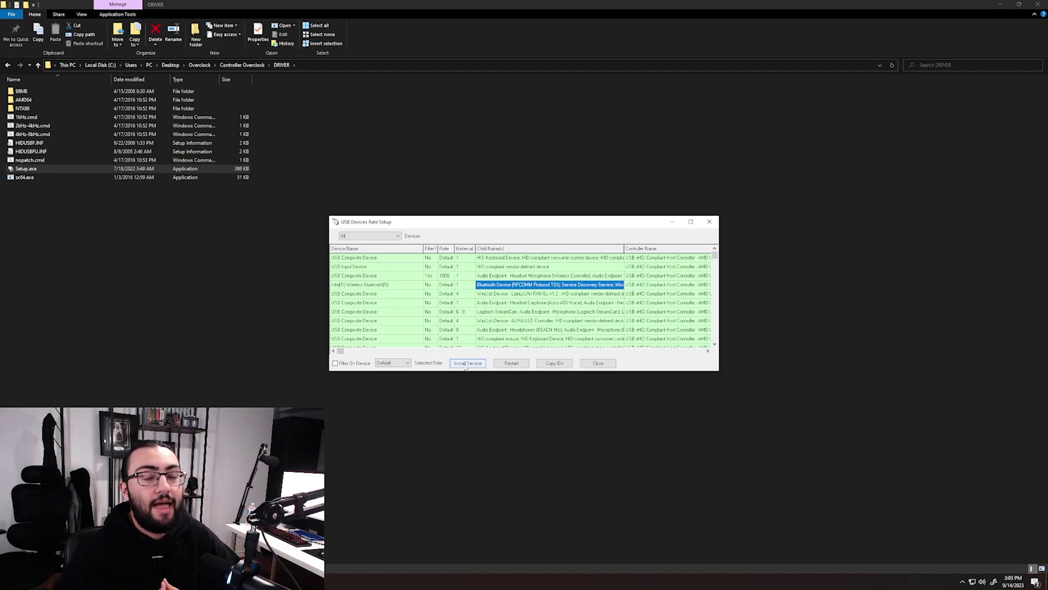
Step: Close the rate tool and run DS4Windows.exe from the Overclock\DS4Windows folder
{"action": "key", "text": "alt+F4"}
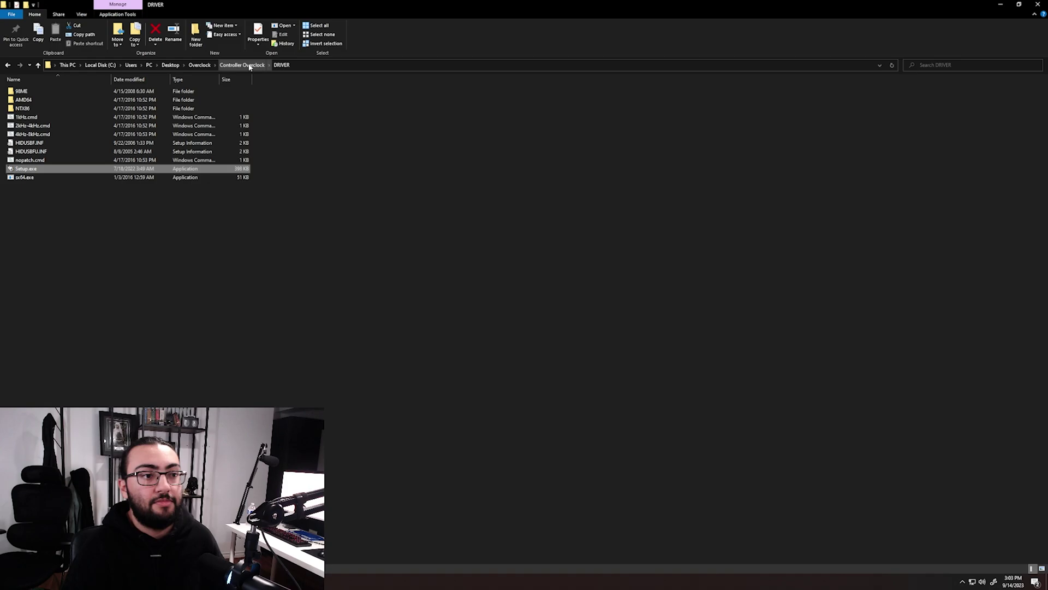
{"action": "left_click", "coordinate": [250, 66]}
{"action": "left_click", "coordinate": [207, 67]}
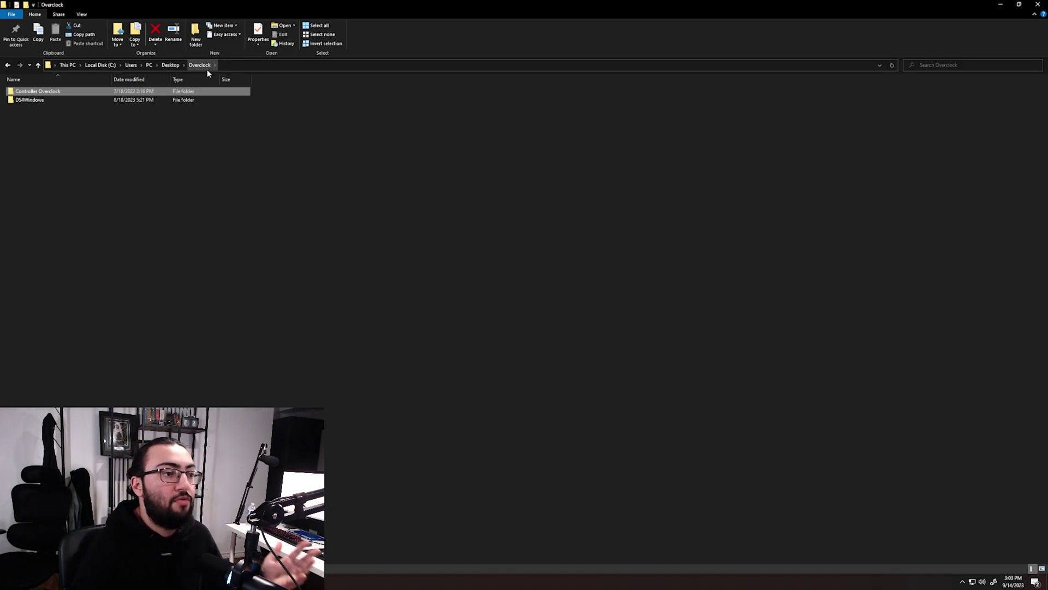
{"action": "double_click", "coordinate": [95, 99]}
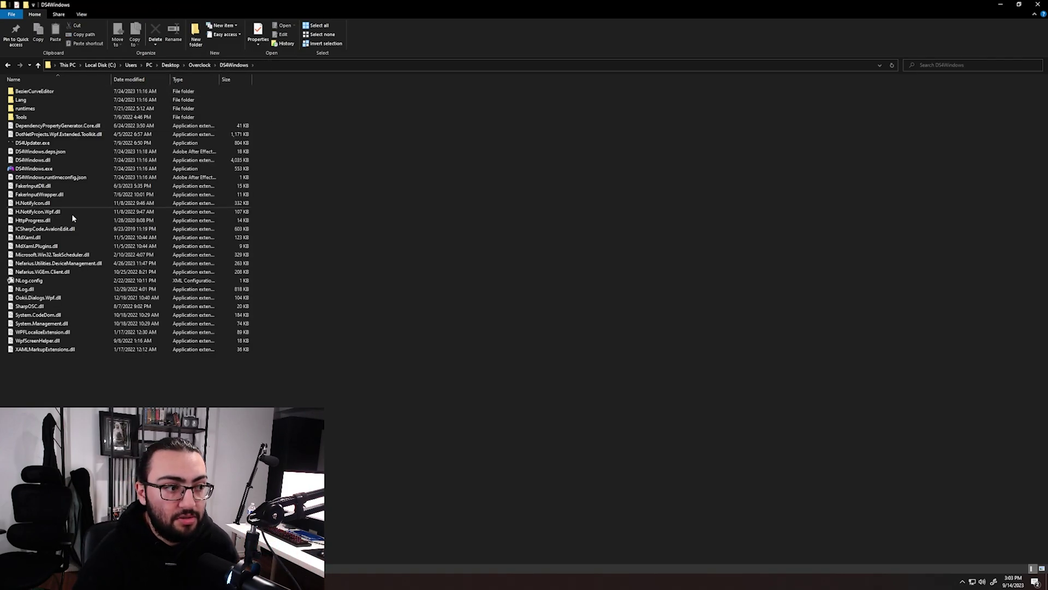
{"action": "double_click", "coordinate": [58, 168]}
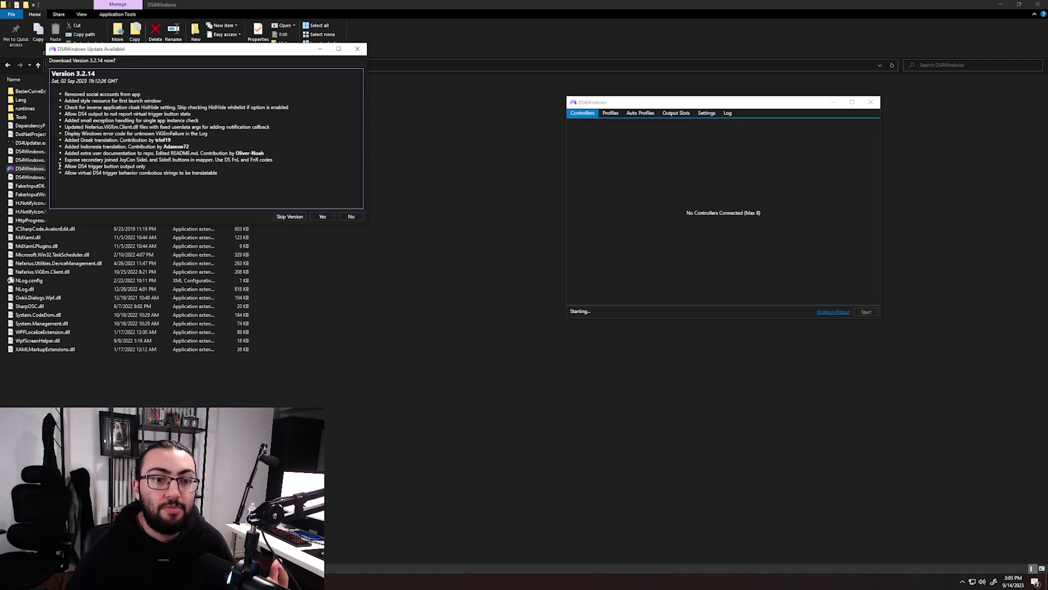
Step: Decline the 3.2.14 update, select the DS4 v.2 controller and edit its Default profile
{"action": "left_click", "coordinate": [357, 49]}
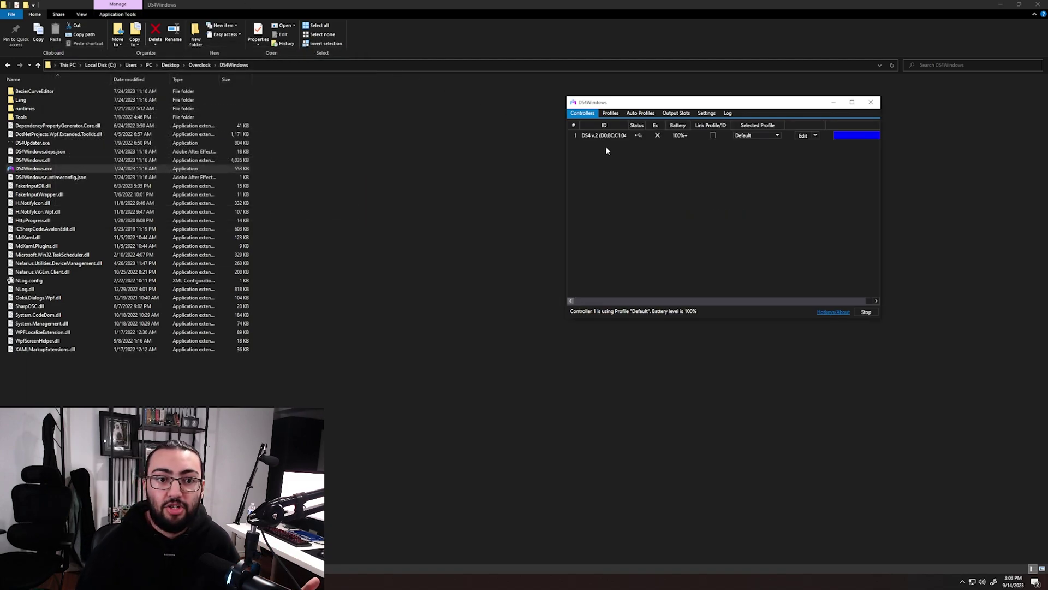
{"action": "left_click", "coordinate": [602, 134]}
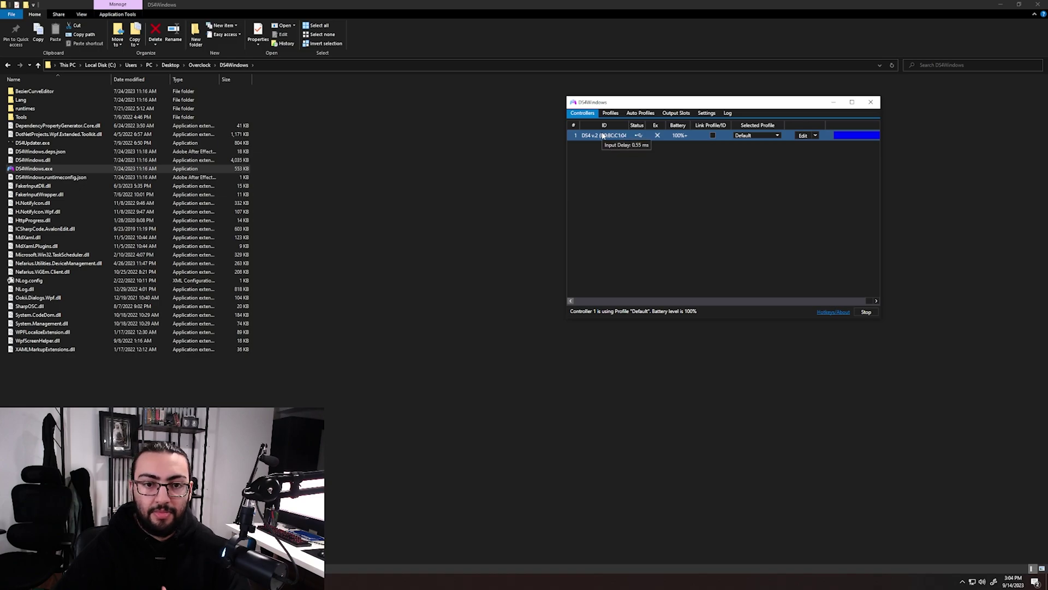
{"action": "left_click", "coordinate": [846, 137]}
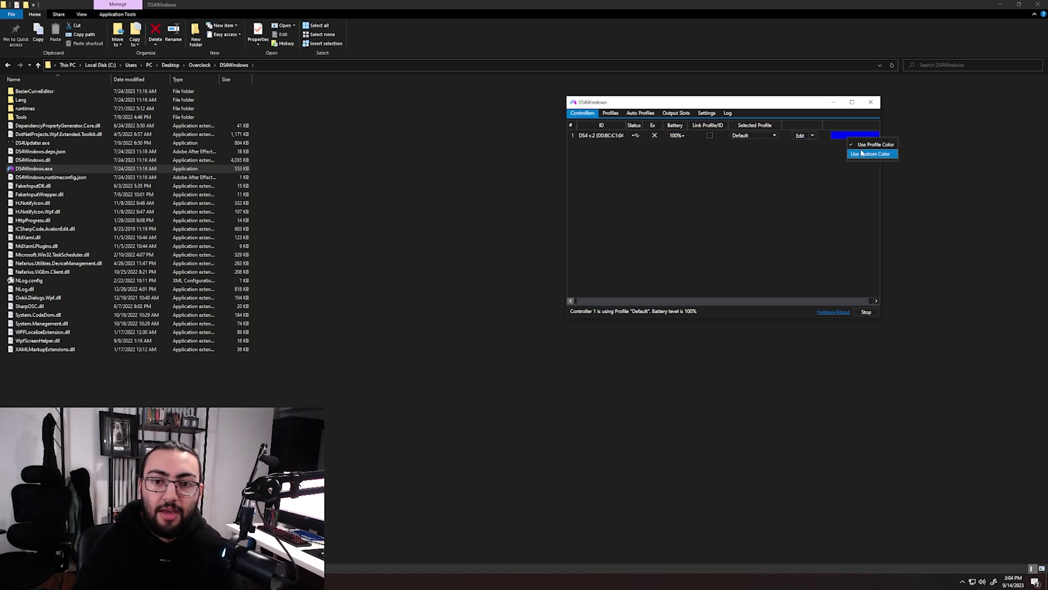
{"action": "left_click", "coordinate": [613, 137]}
{"action": "left_click", "coordinate": [799, 136]}
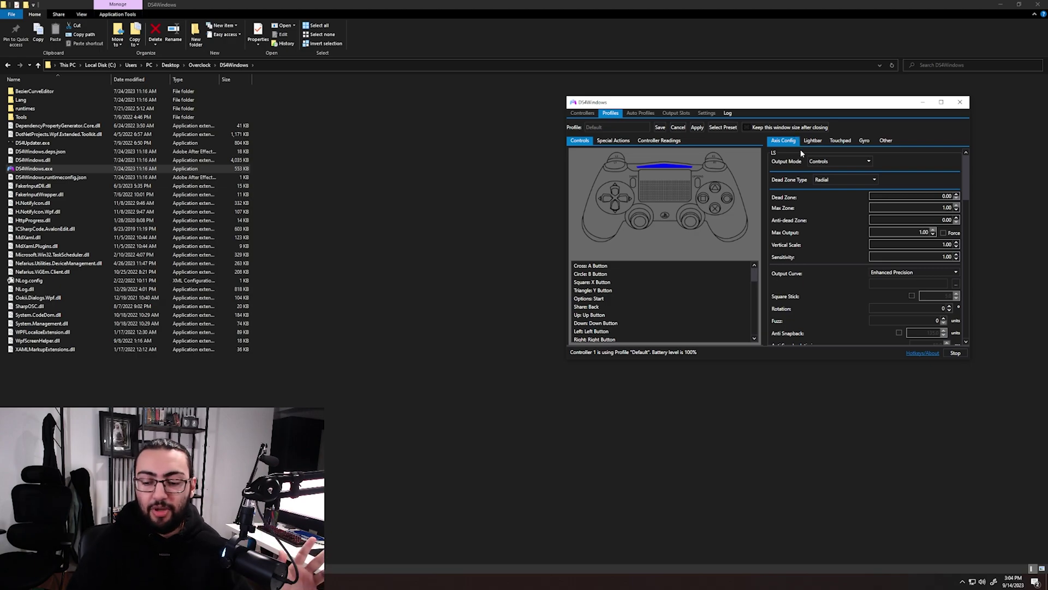
Step: Maximize the profile editor and scroll Axis Config to review the LS and RS dead zones
{"action": "left_click", "coordinate": [941, 103]}
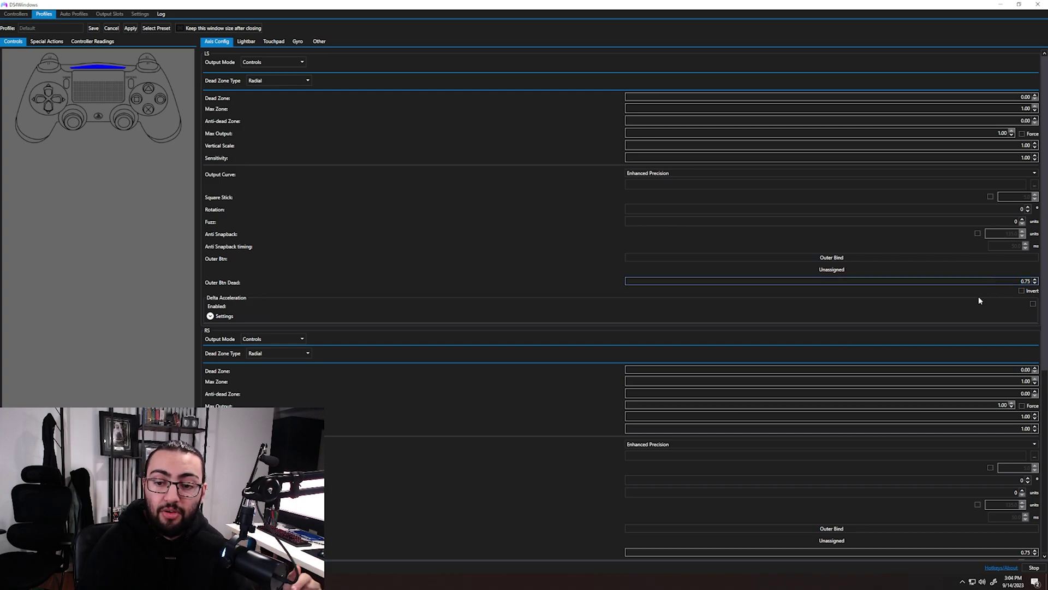
{"action": "scroll", "coordinate": [940, 344], "scroll_direction": "down", "scroll_amount": 10}
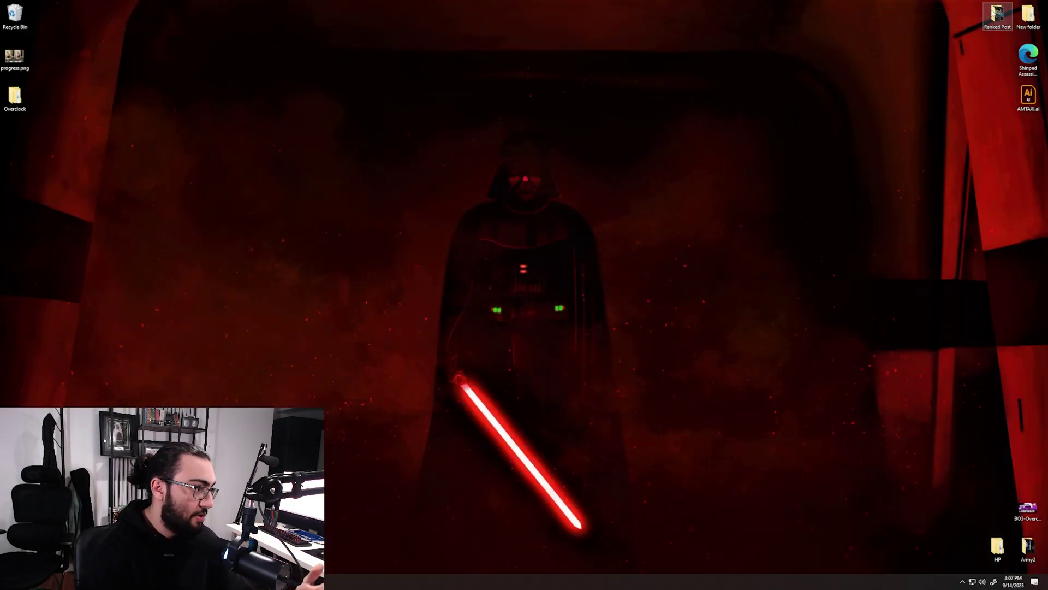
Step: Start Steam Big Picture from the Ranked Post desktop shortcut
{"action": "double_click", "coordinate": [998, 15]}
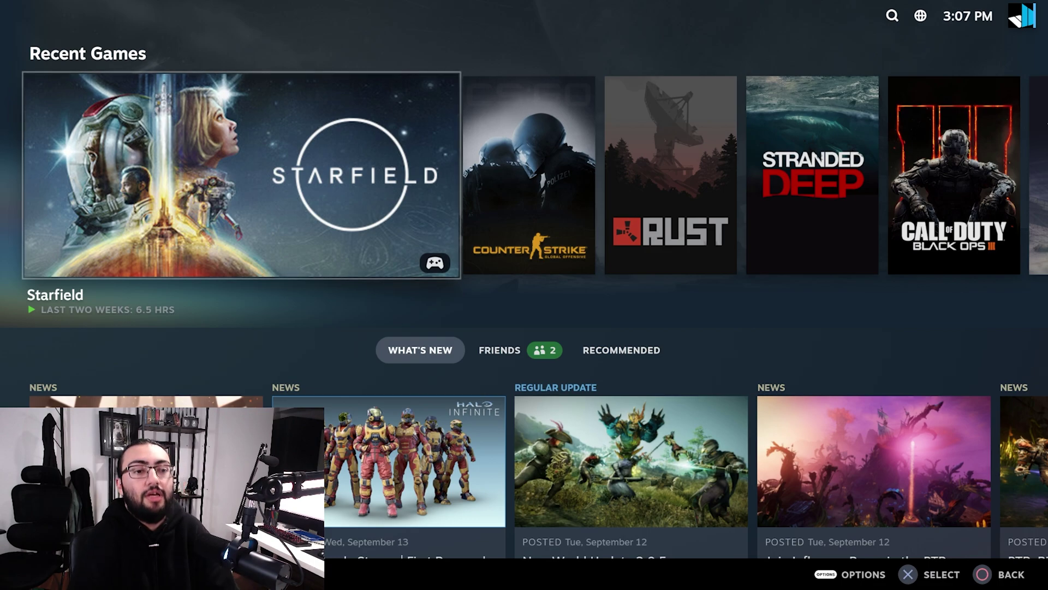
Step: Move past Starfield in Recent Games to Call of Duty: Black Ops III and launch it
{"action": "right_click", "coordinate": [427, 183]}
{"action": "key", "text": "Down"}
{"action": "key", "text": "Down"}
{"action": "key", "text": "Down"}
{"action": "key", "text": "Down"}
{"action": "key", "text": "Down"}
{"action": "key", "text": "Escape"}
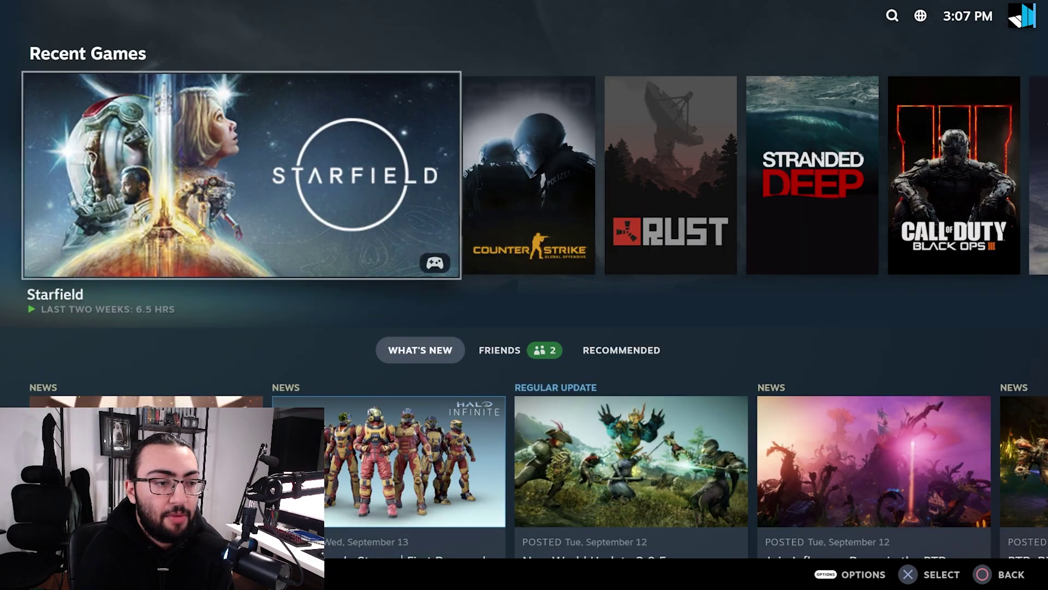
{"action": "key", "text": "Right"}
{"action": "key", "text": "Right"}
{"action": "key", "text": "Right"}
{"action": "key", "text": "Right"}
{"action": "key", "text": "Return"}
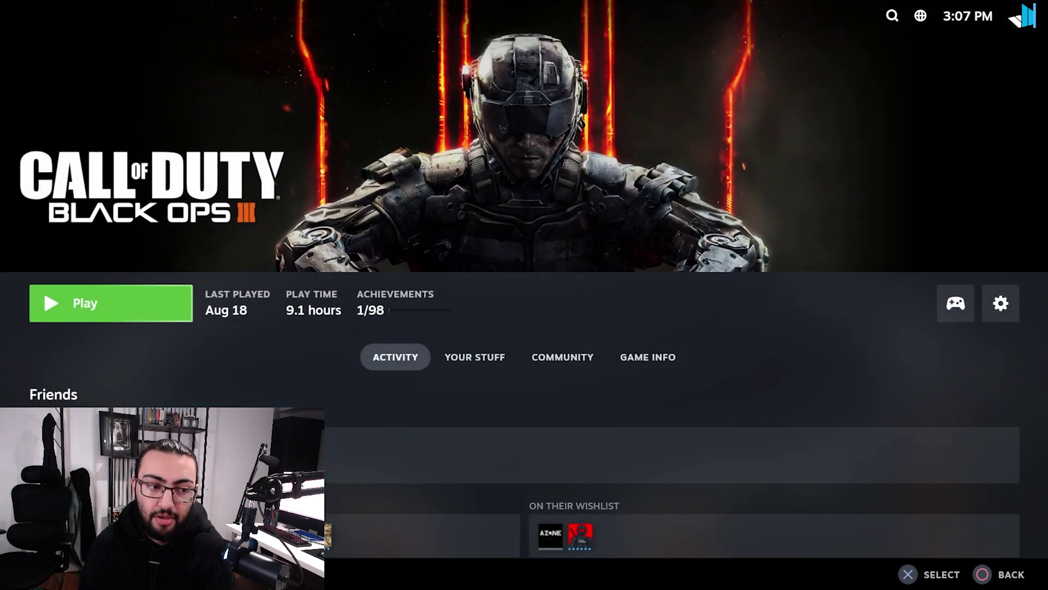
{"action": "key", "text": "Return"}
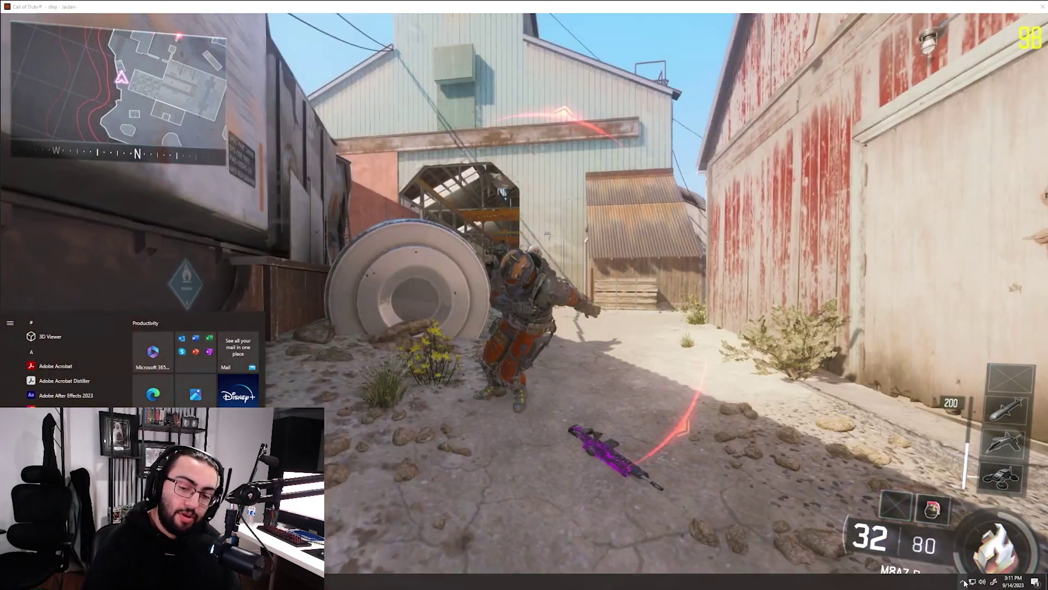
Step: Play a Black Ops III match, moving up the alley toward the blue car to test the controller
{"action": "left_click", "coordinate": [962, 581]}
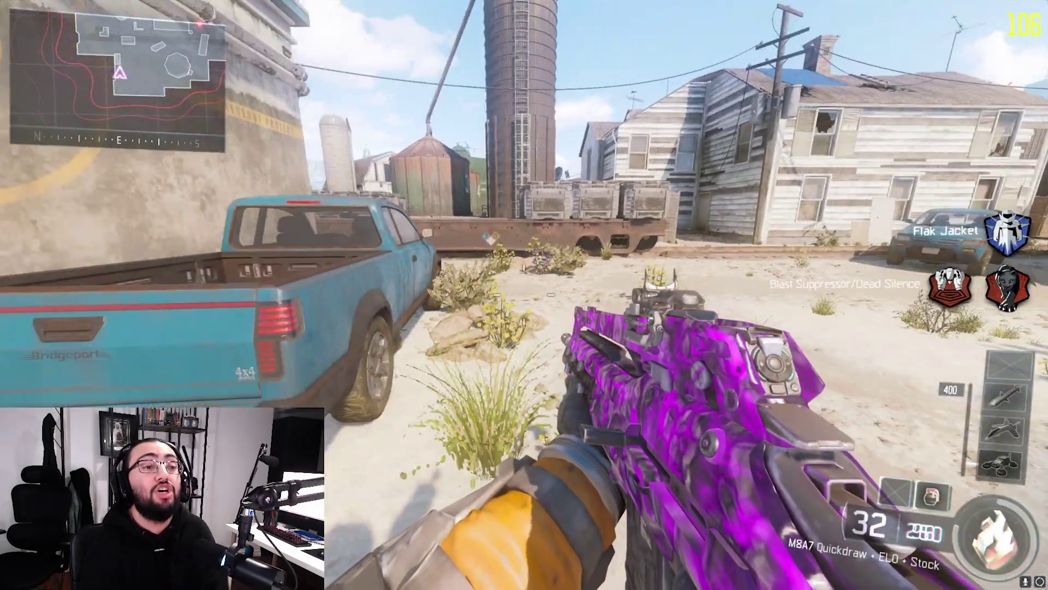
{"action": "key", "text": "w"}
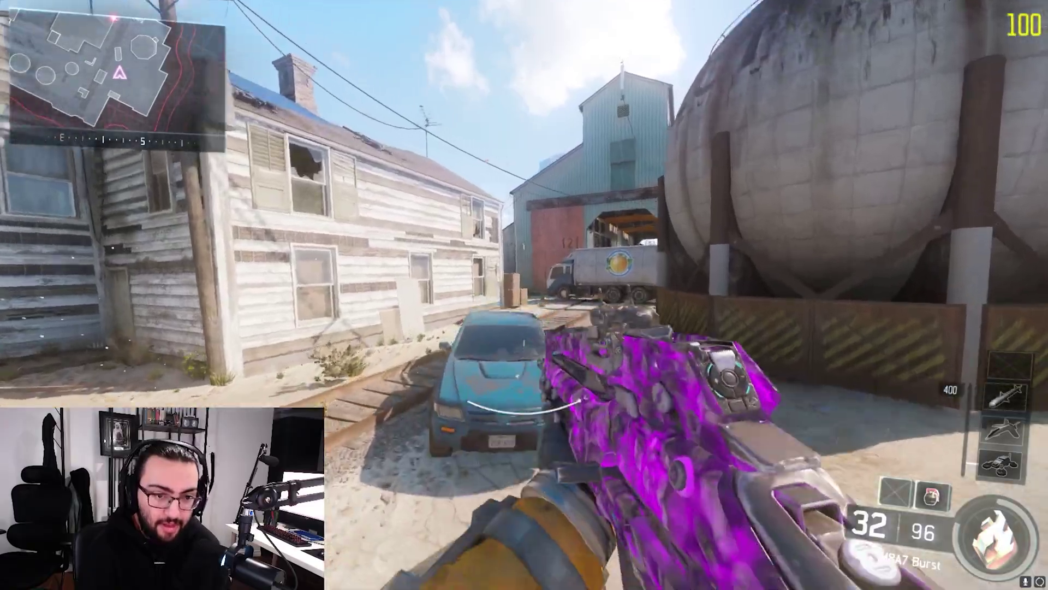